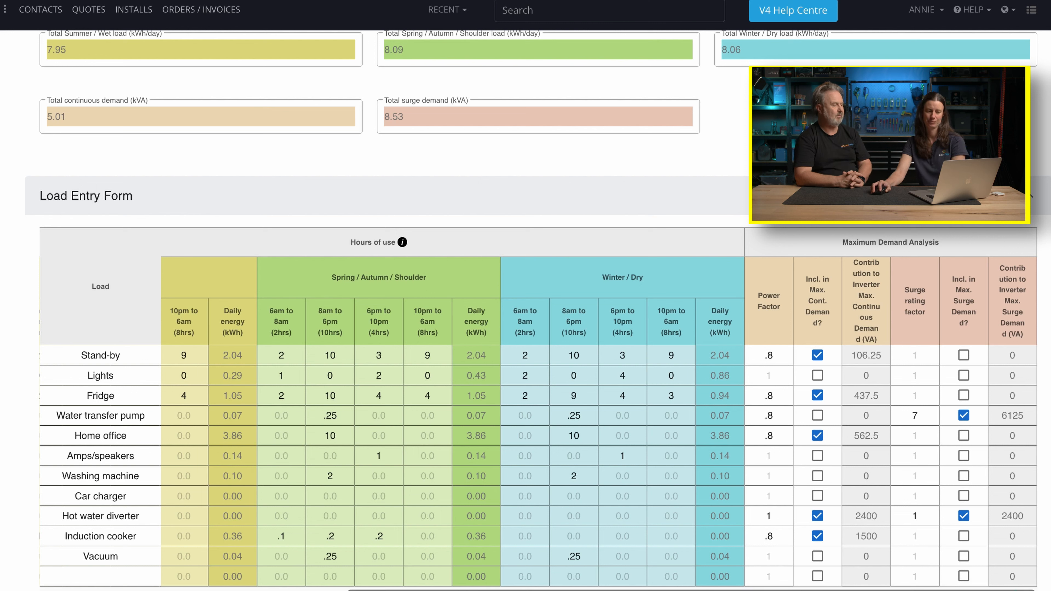
# Review the load entry table from the maximum demand columns back to the quantity, power and duty cycle columns, plus the demand subtotals.
pyautogui.hscroll(-5, 598, 408)
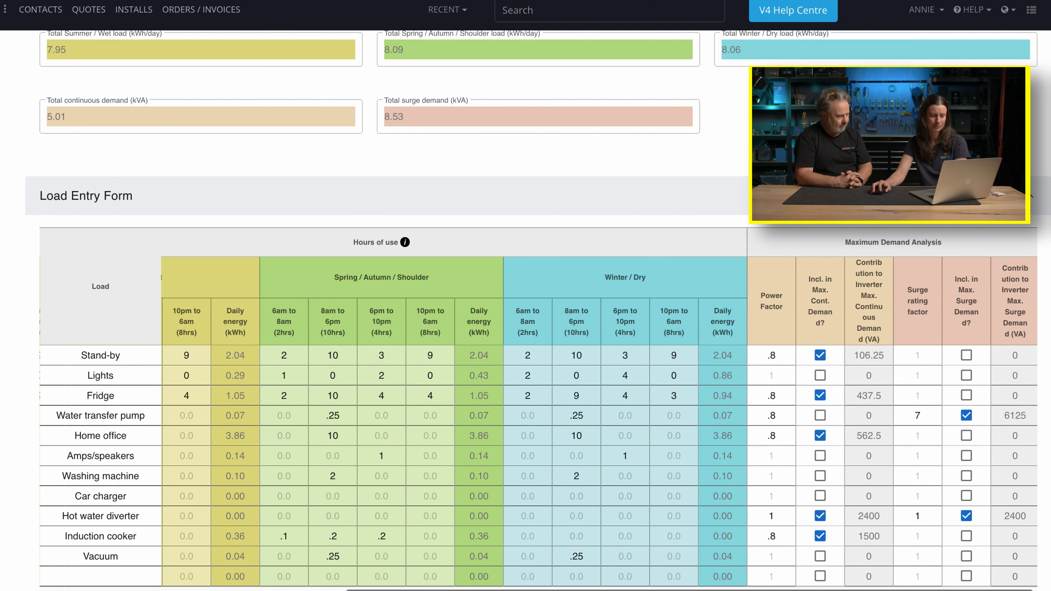
pyautogui.hscroll(-4, 598, 408)
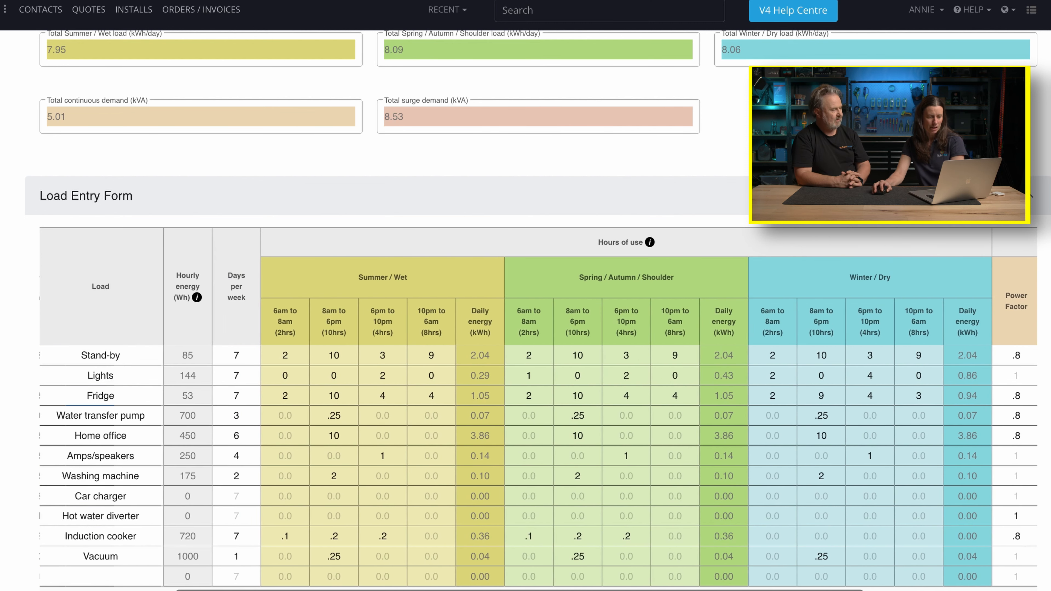
pyautogui.hscroll(-3, 598, 408)
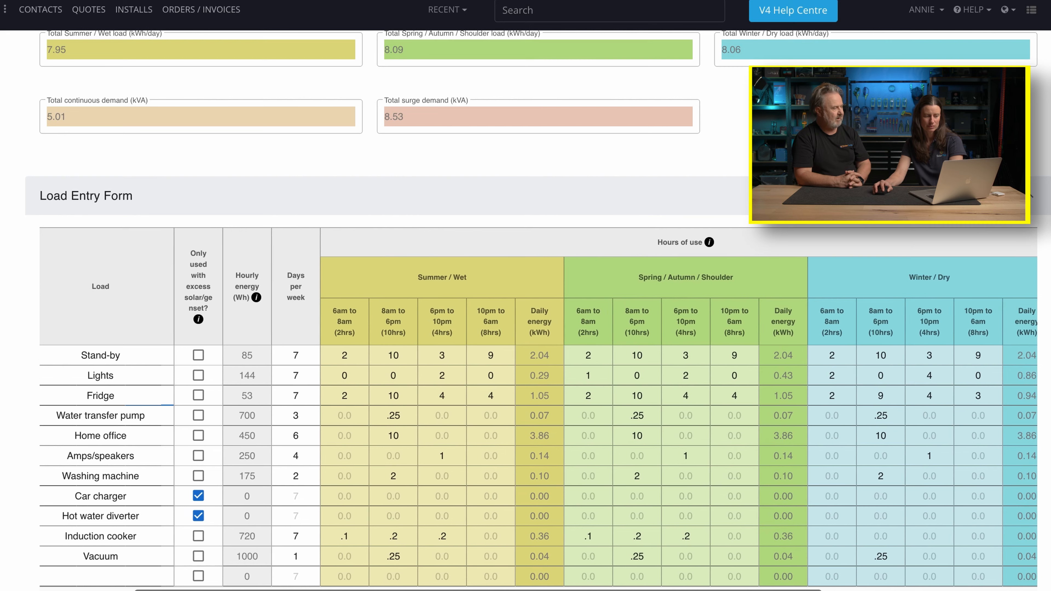
pyautogui.hscroll(-4, 599, 408)
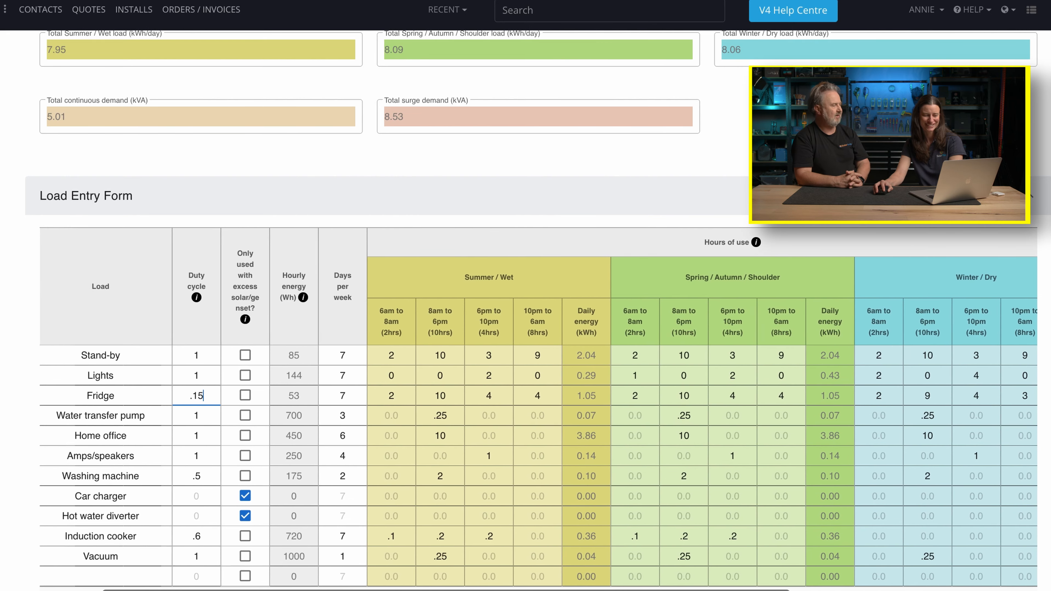
pyautogui.hscroll(-1, 598, 408)
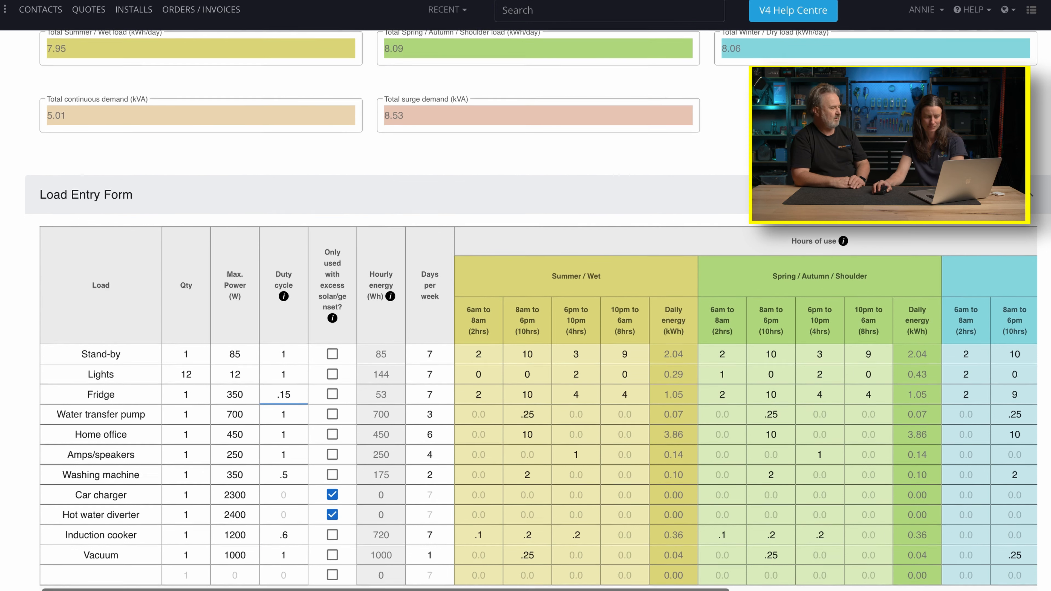
pyautogui.scroll(-2, 526, 373)
pyautogui.scroll(-3, 526, 315)
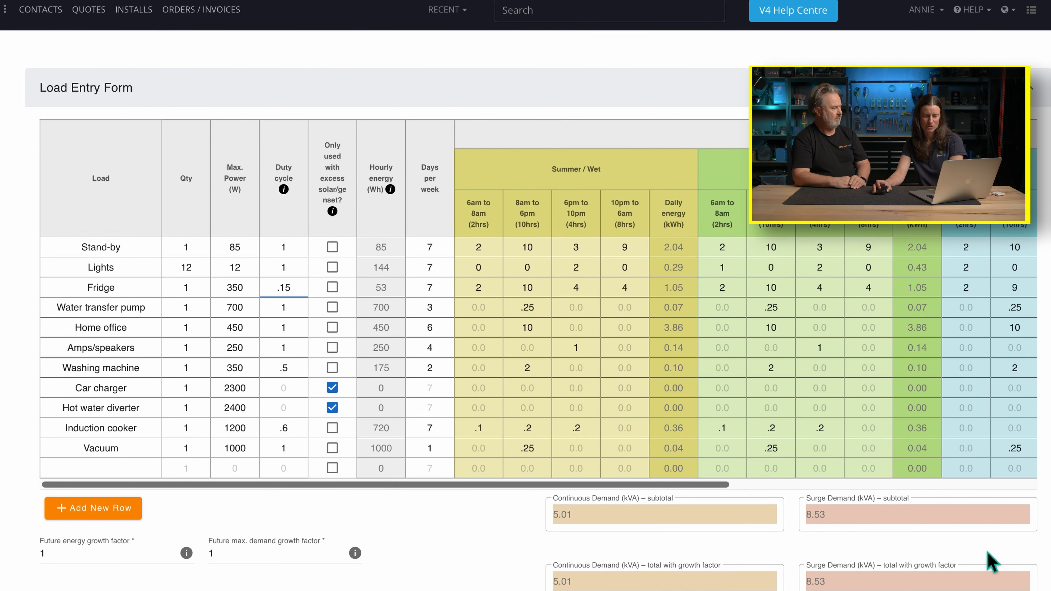
# Try a future energy growth factor of 1.5 and restore it to 1, leaving the future max. demand growth factor alone.
pyautogui.click(109, 558)
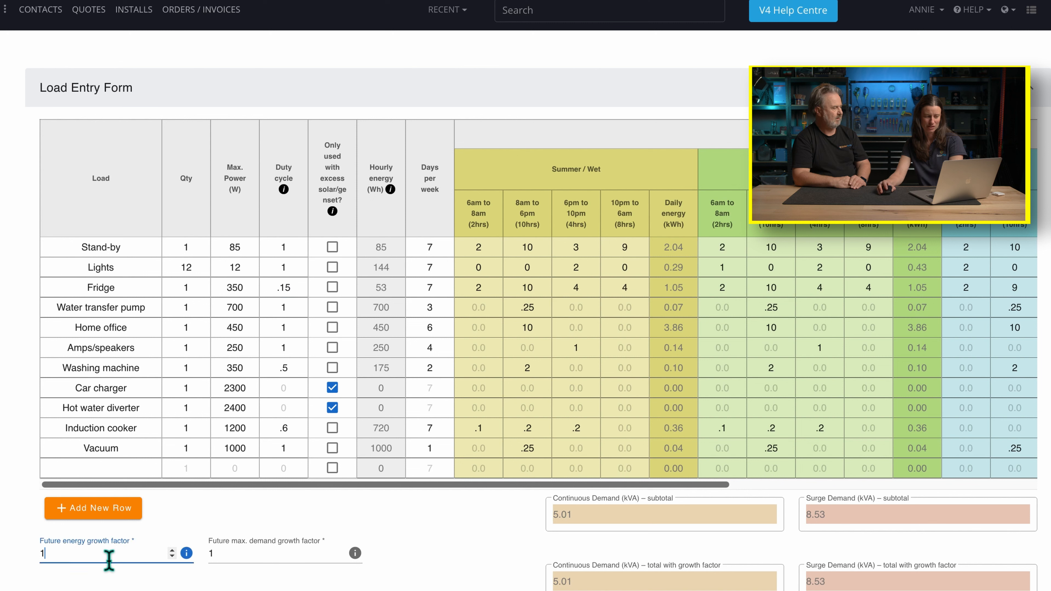
pyautogui.click(235, 559)
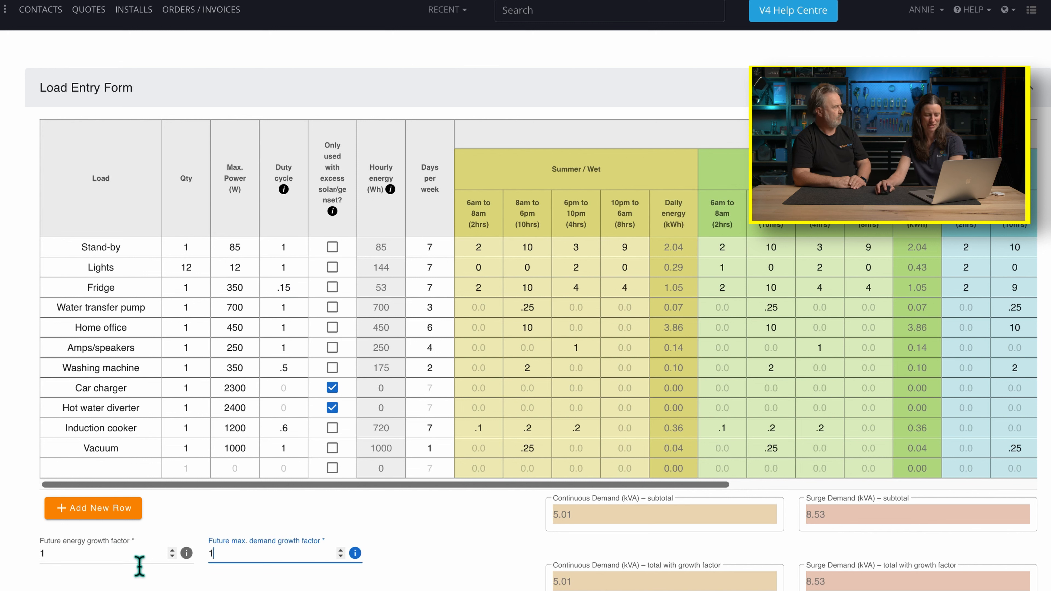
pyautogui.click(128, 562)
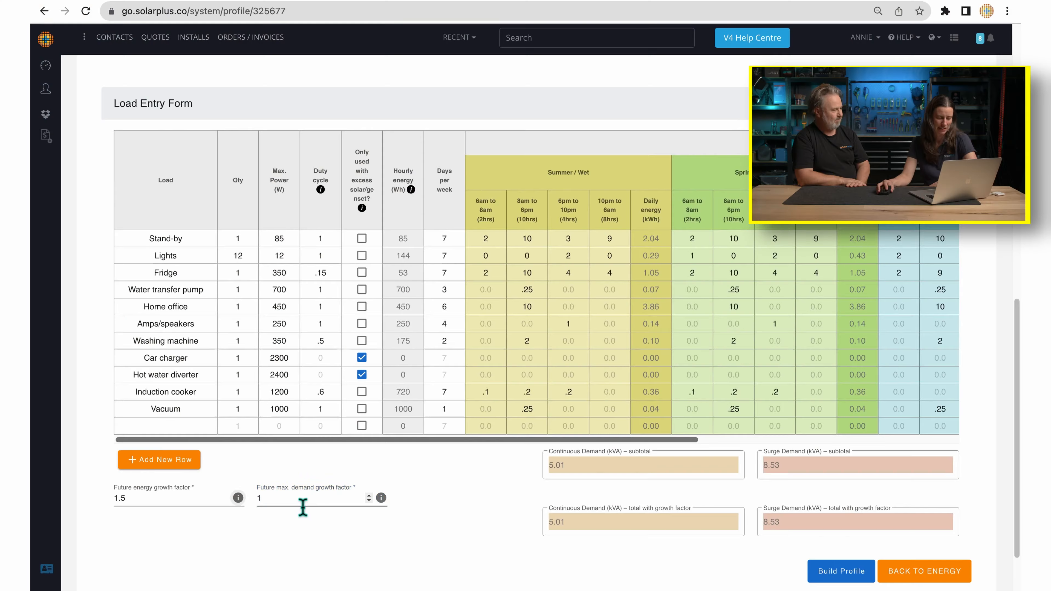
pyautogui.click(301, 500)
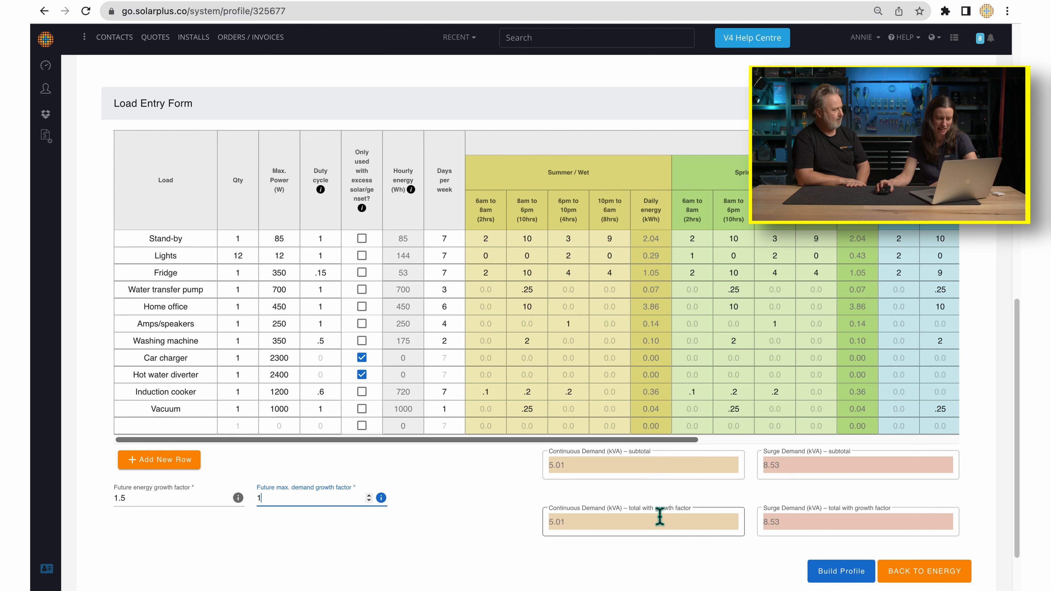
pyautogui.click(125, 499)
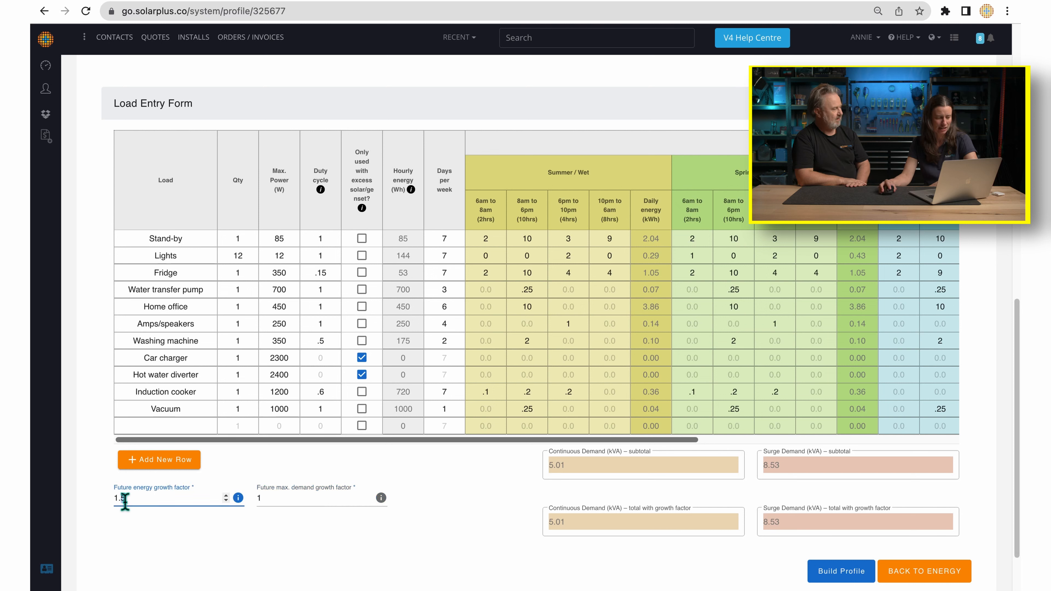
pyautogui.press('BackSpace')
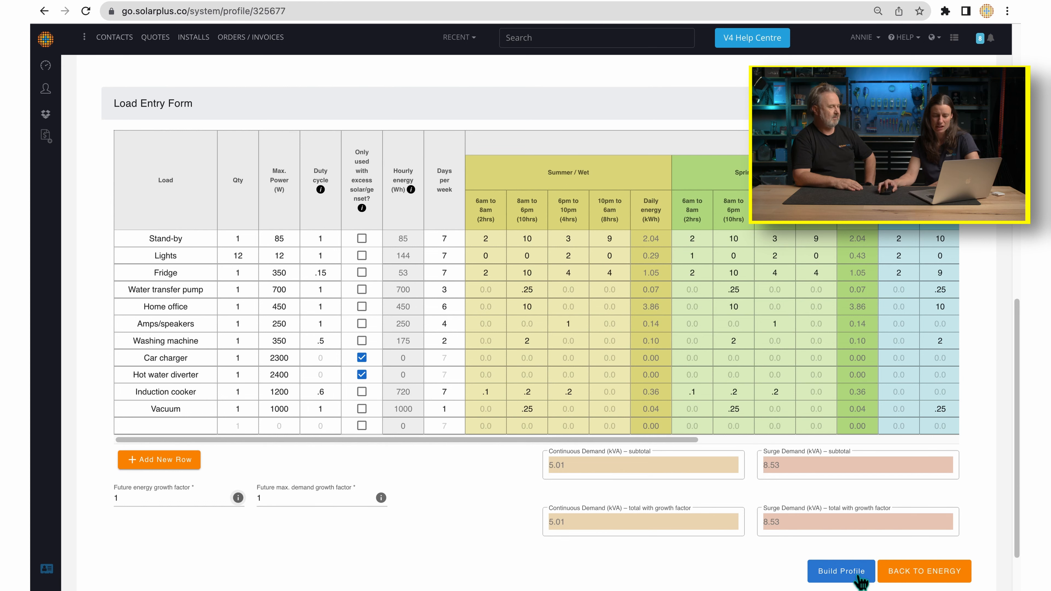
# Build the yearly profile from the load sheet and show its summed interval data.
pyautogui.click(857, 576)
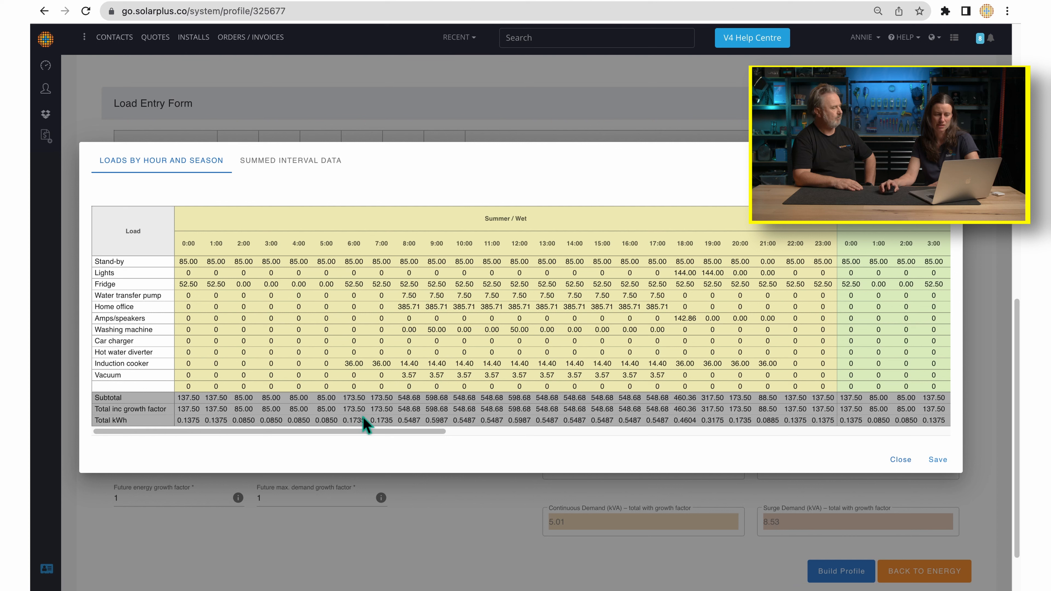
pyautogui.click(281, 167)
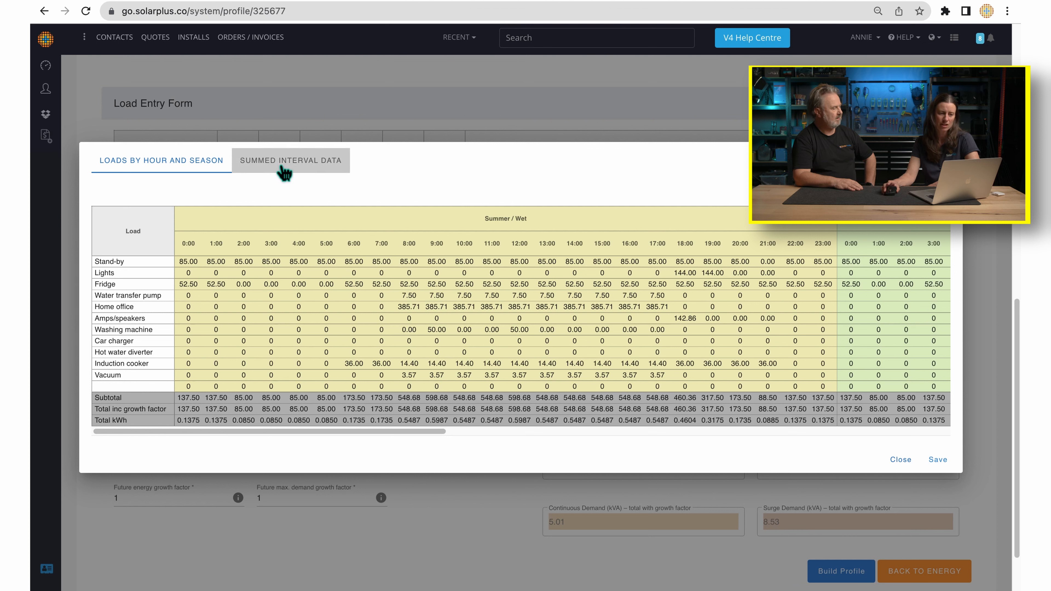
pyautogui.click(285, 173)
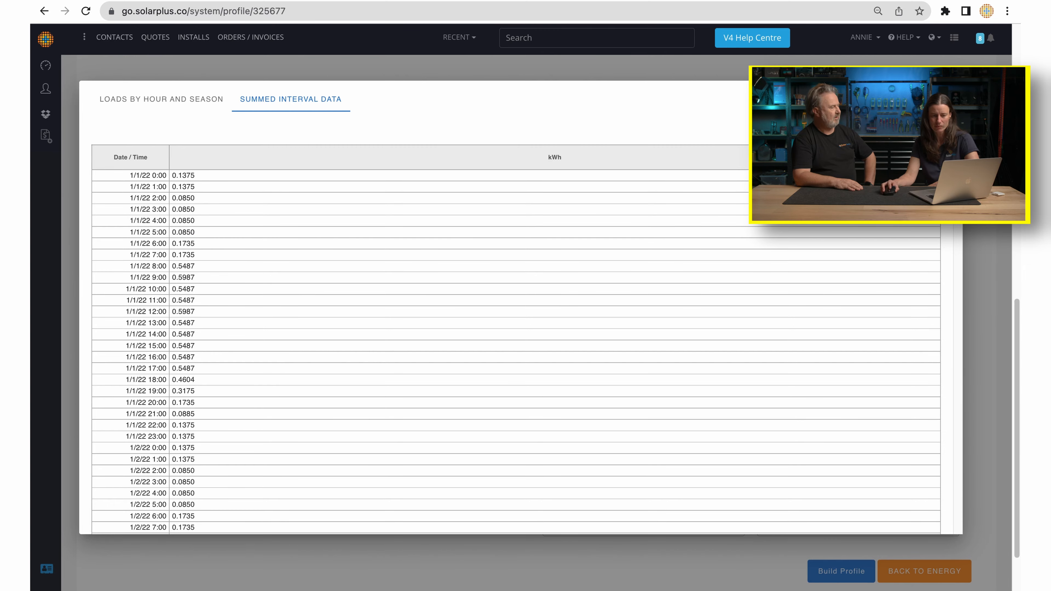
# Look through the hourly kWh values across the year and save the profile data.
pyautogui.scroll(-20, 513, 306)
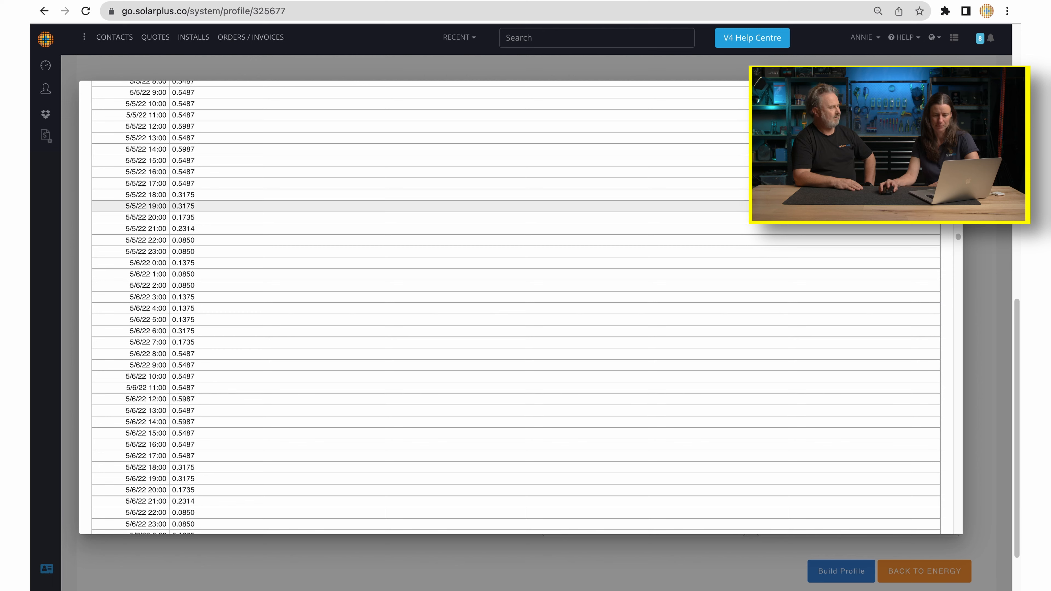
pyautogui.moveTo(958, 238); pyautogui.dragTo(958, 84)
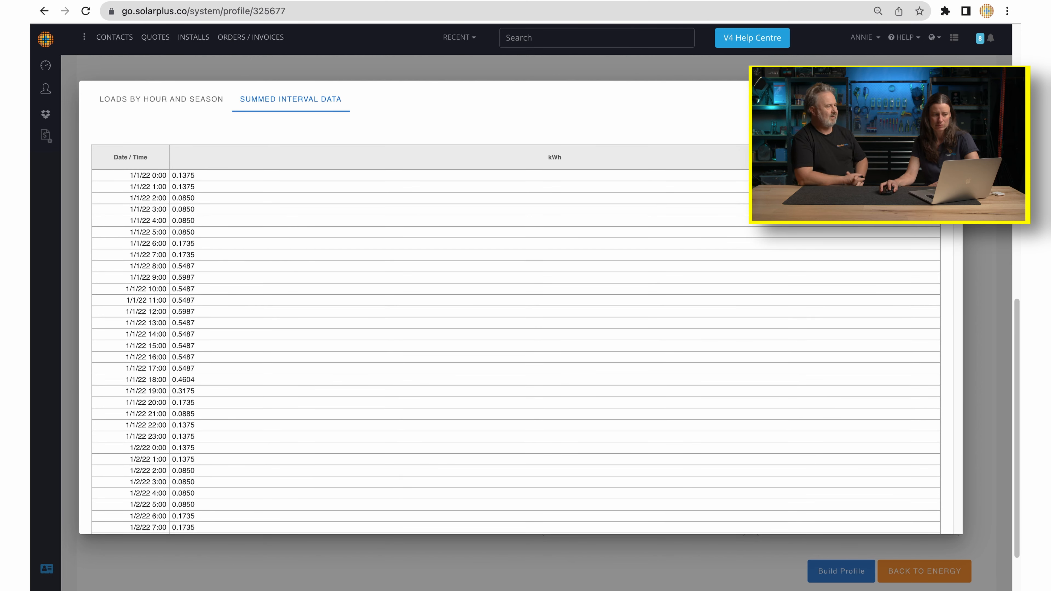
pyautogui.click(1006, 342)
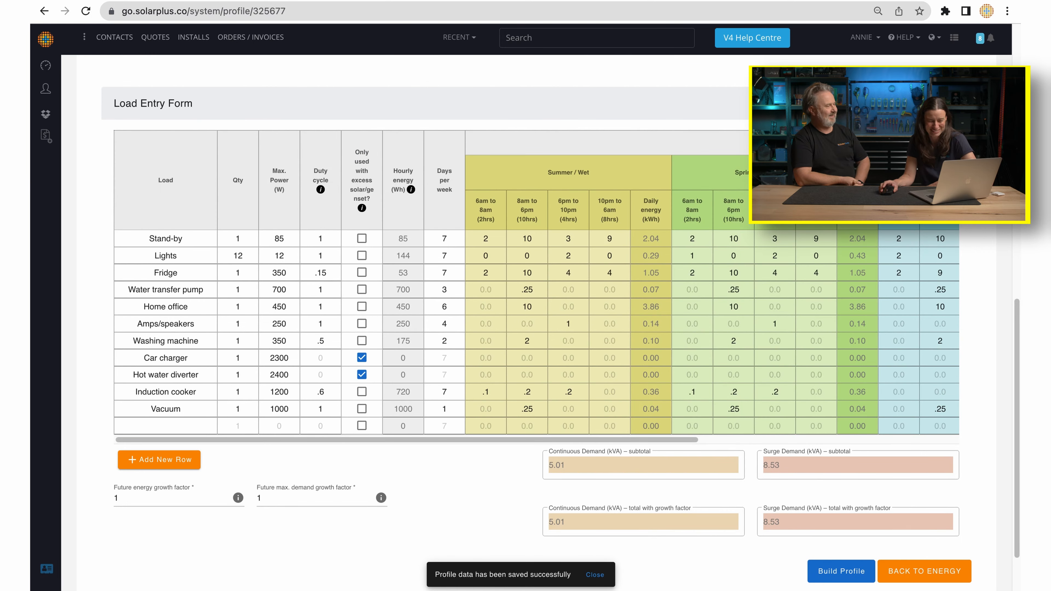
# Recheck the calculated averages and load entry form, and return to the quote's energy page.
pyautogui.scroll(8, 1006, 342)
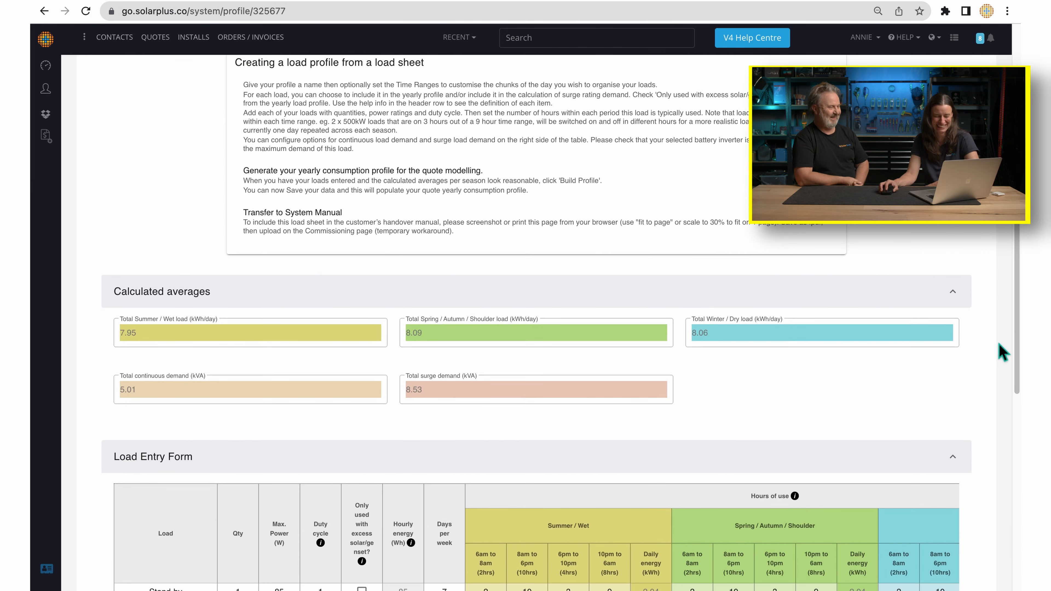
pyautogui.scroll(-5, 1001, 347)
pyautogui.scroll(-6, 1006, 355)
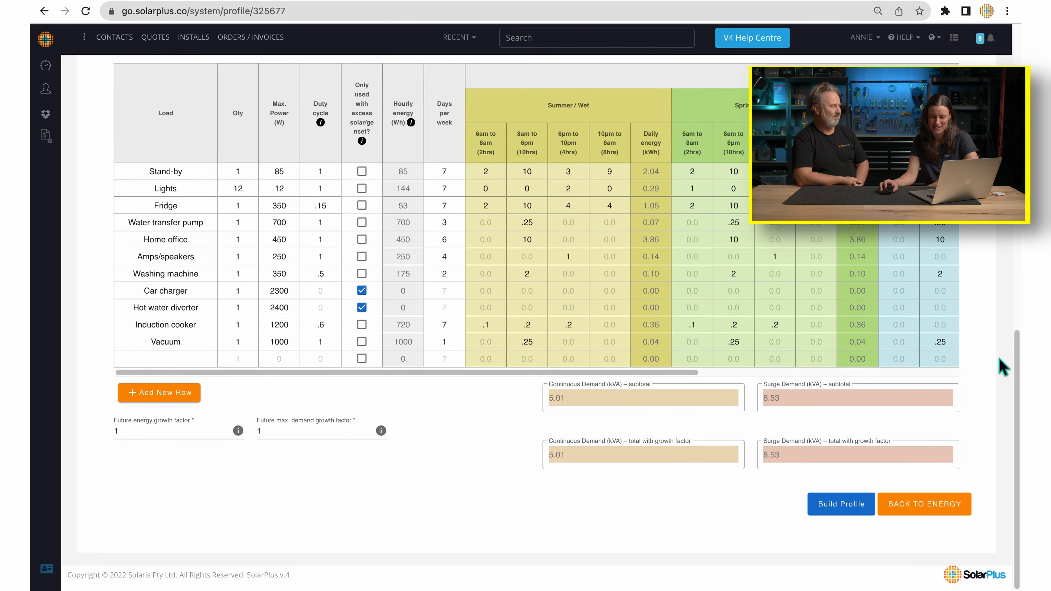
pyautogui.click(937, 509)
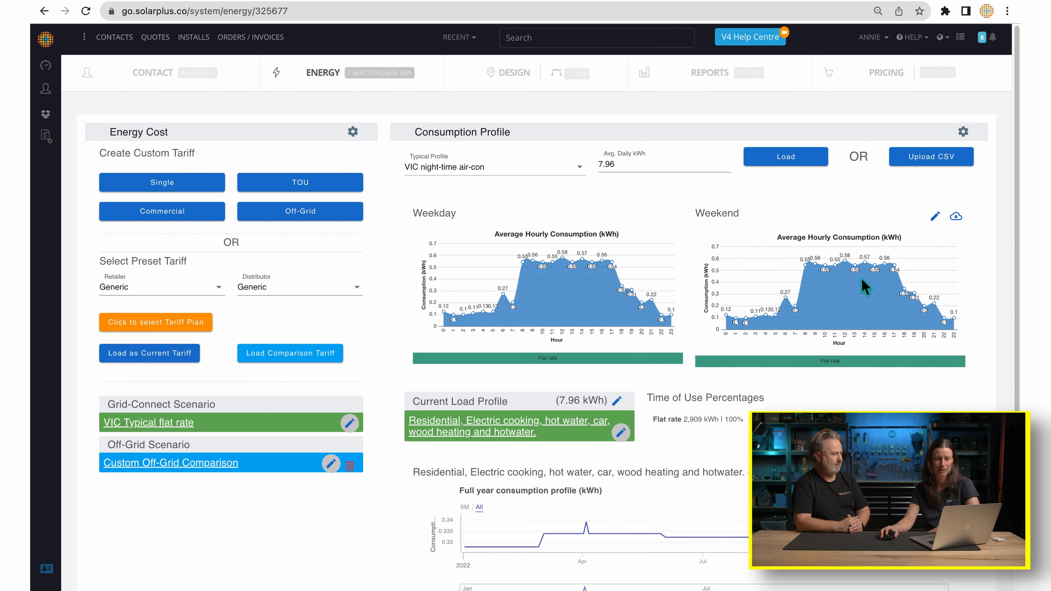
# Open the quote's reports and examine the energy summary, solar produced and consumption source figures.
pyautogui.click(716, 78)
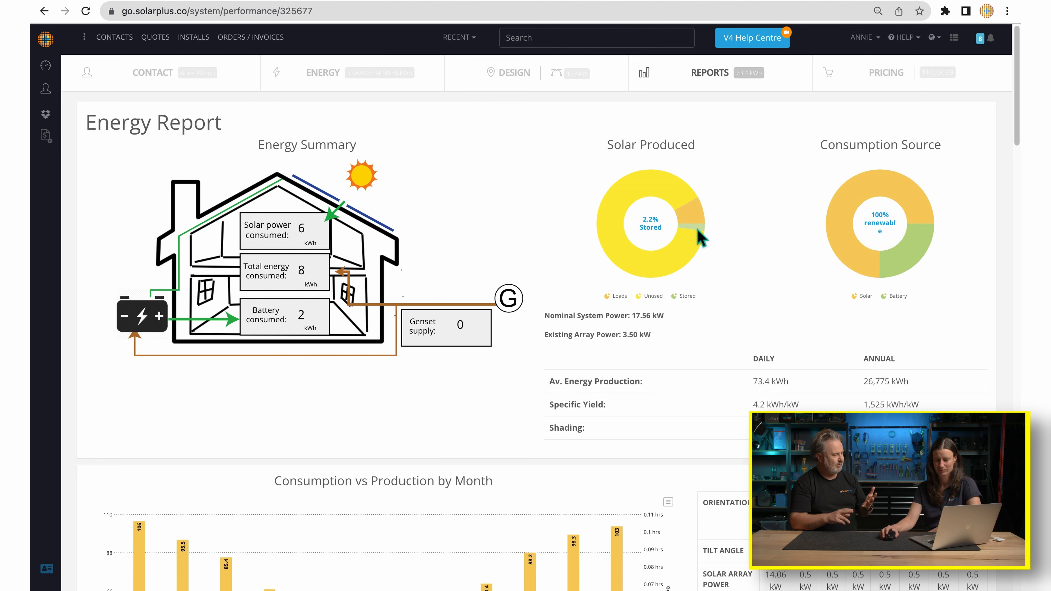
pyautogui.scroll(-1, 698, 239)
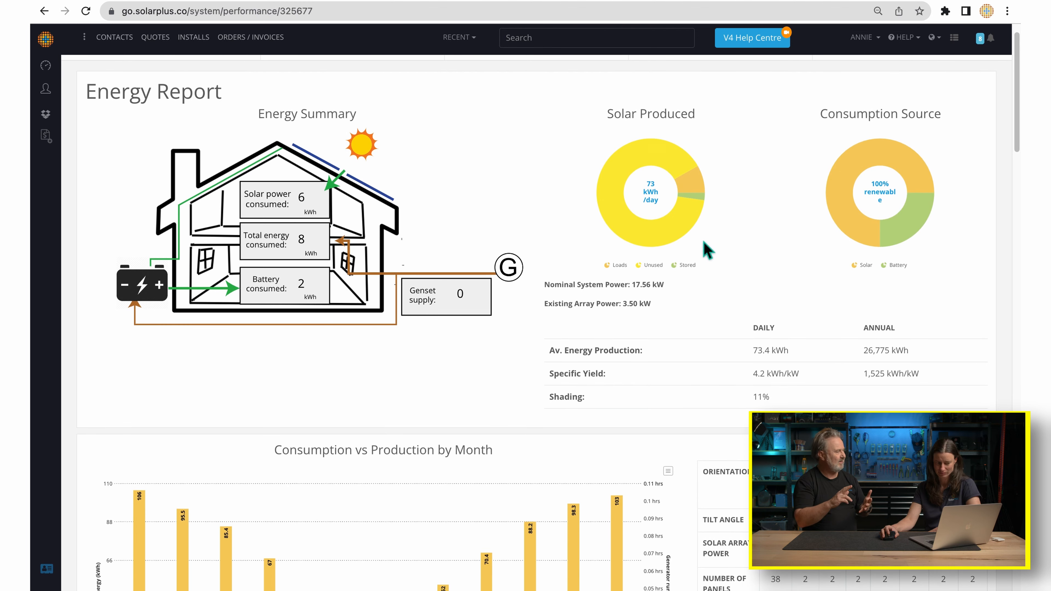
pyautogui.scroll(-2, 708, 257)
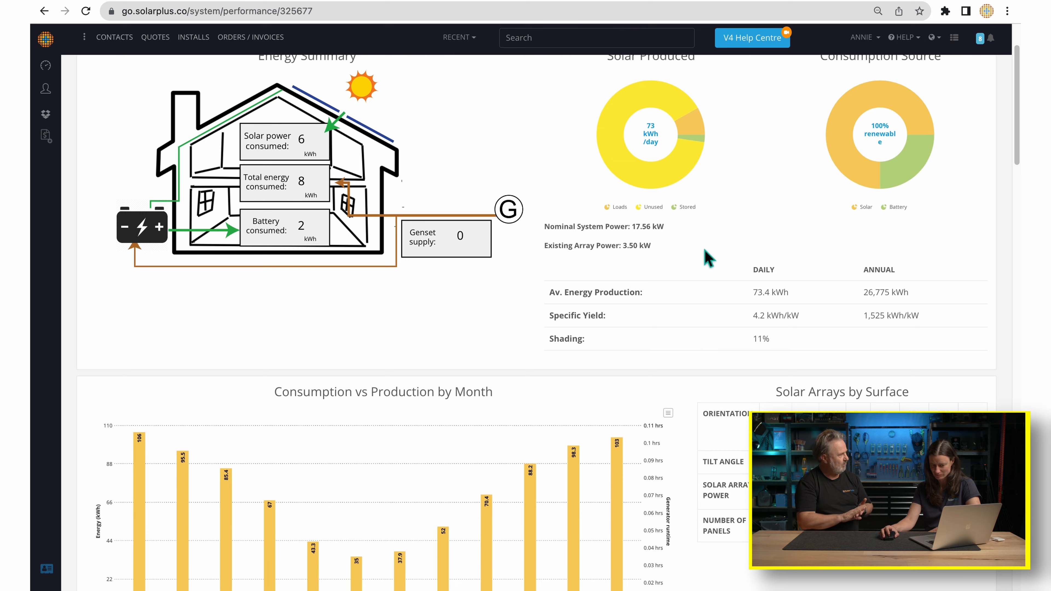
pyautogui.scroll(-1, 708, 259)
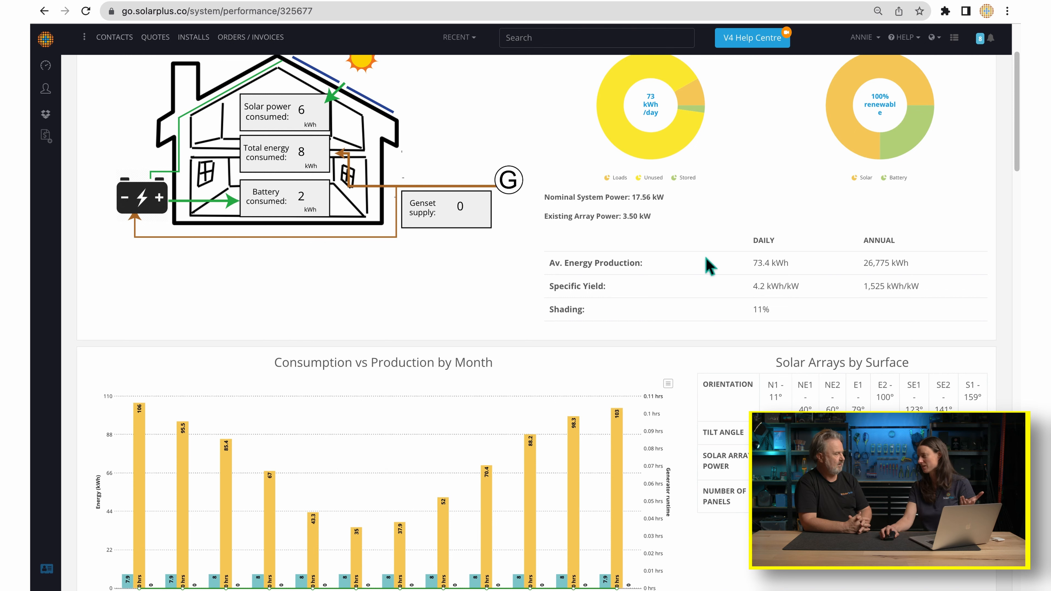
pyautogui.scroll(-5, 702, 270)
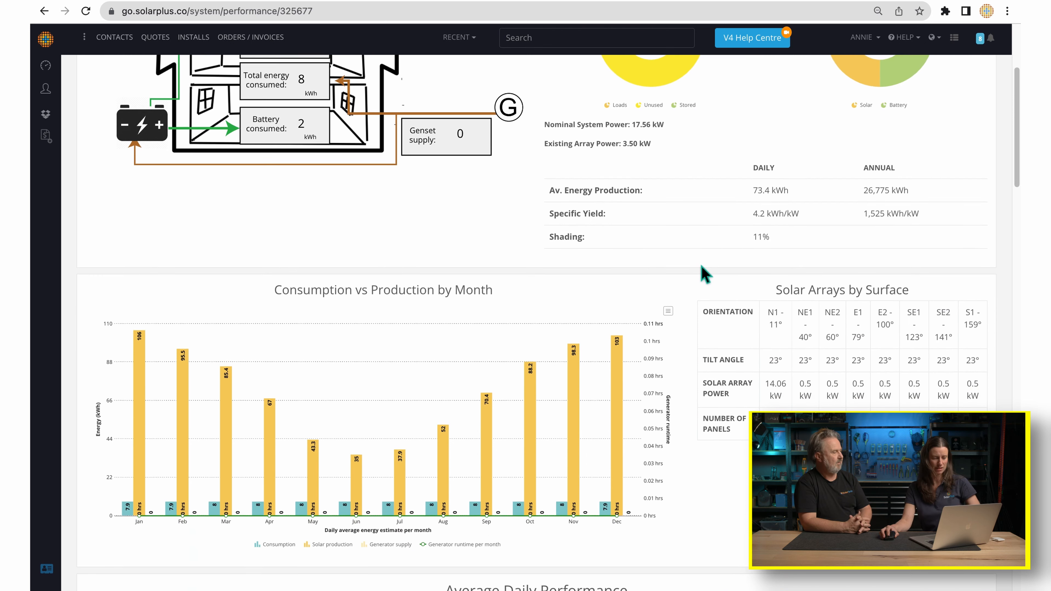
# Compare consumption, solar production and generator runtime for each month in the Consumption vs Production by Month chart.
pyautogui.click(674, 286)
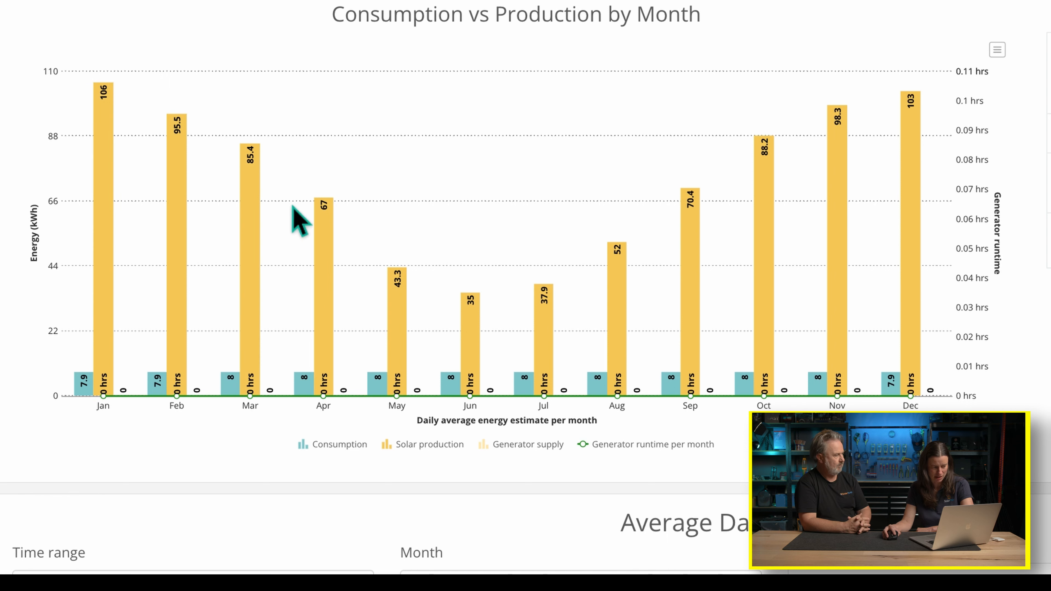
pyautogui.moveTo(627, 325)
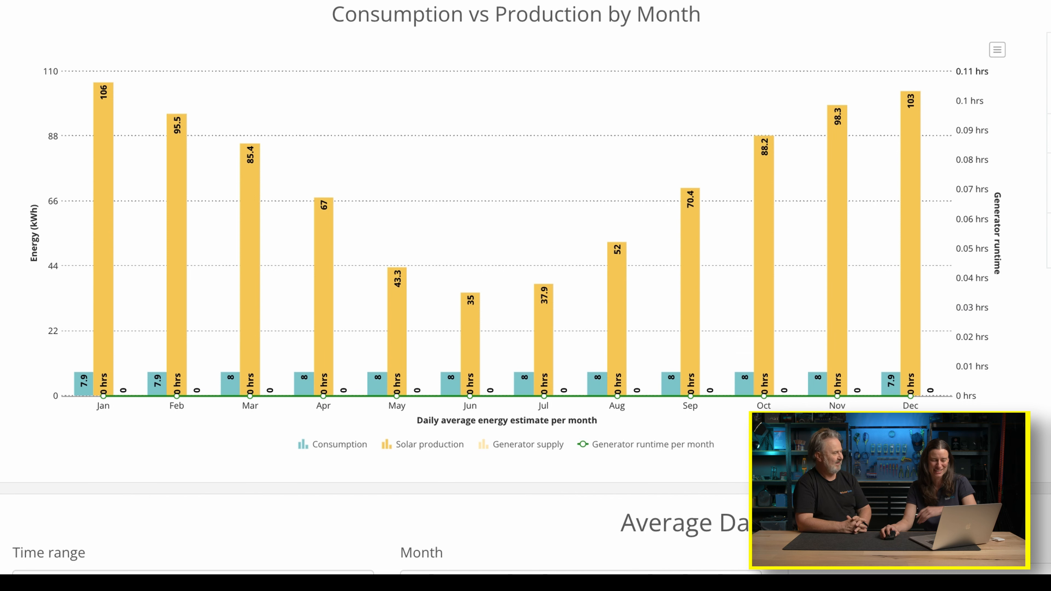
pyautogui.scroll(-1, 526, 290)
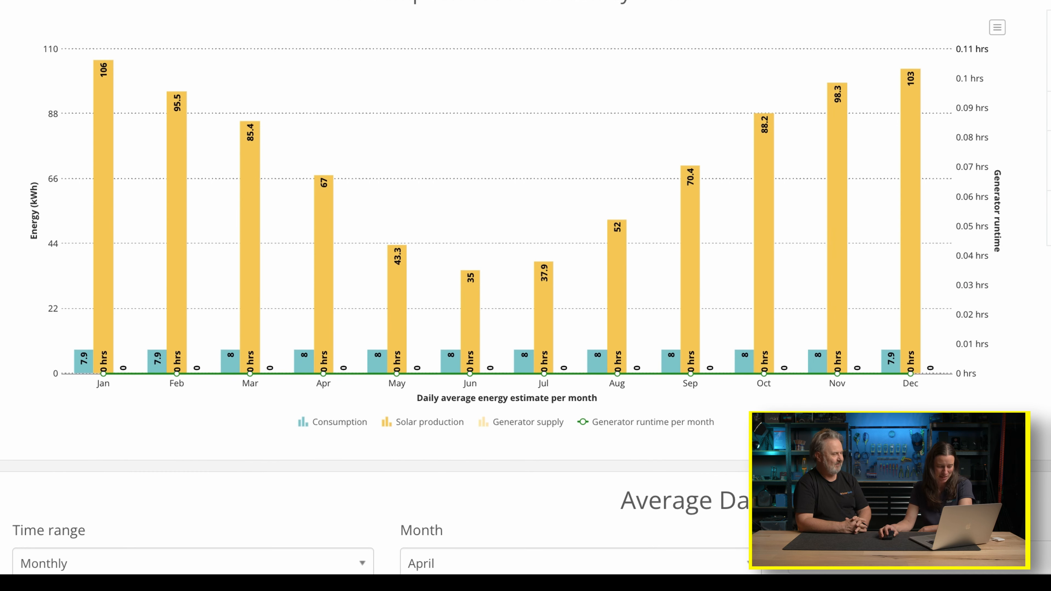
pyautogui.scroll(1, 525, 290)
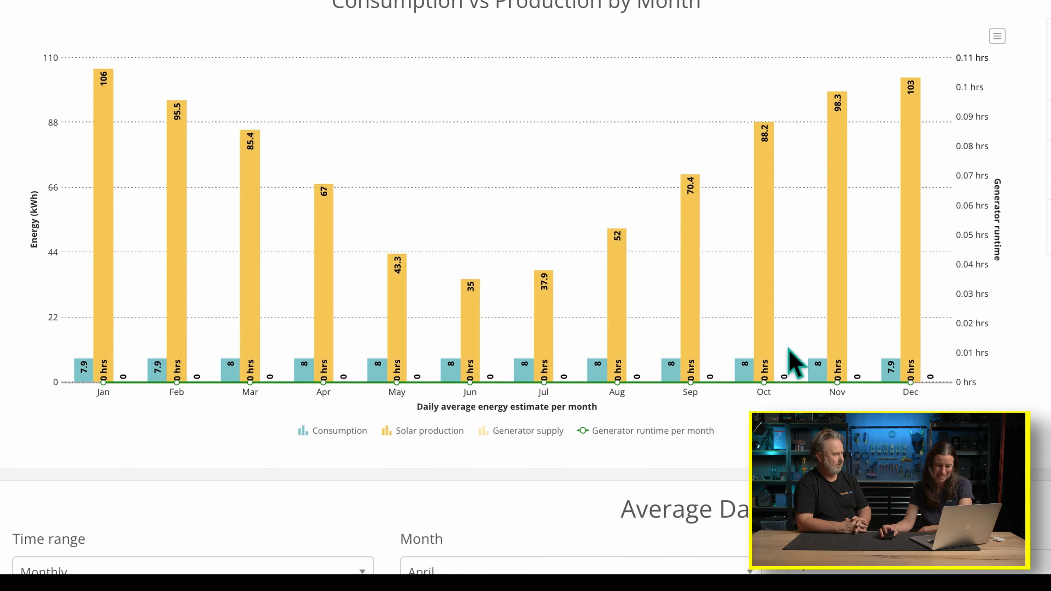
pyautogui.scroll(3, 380, 446)
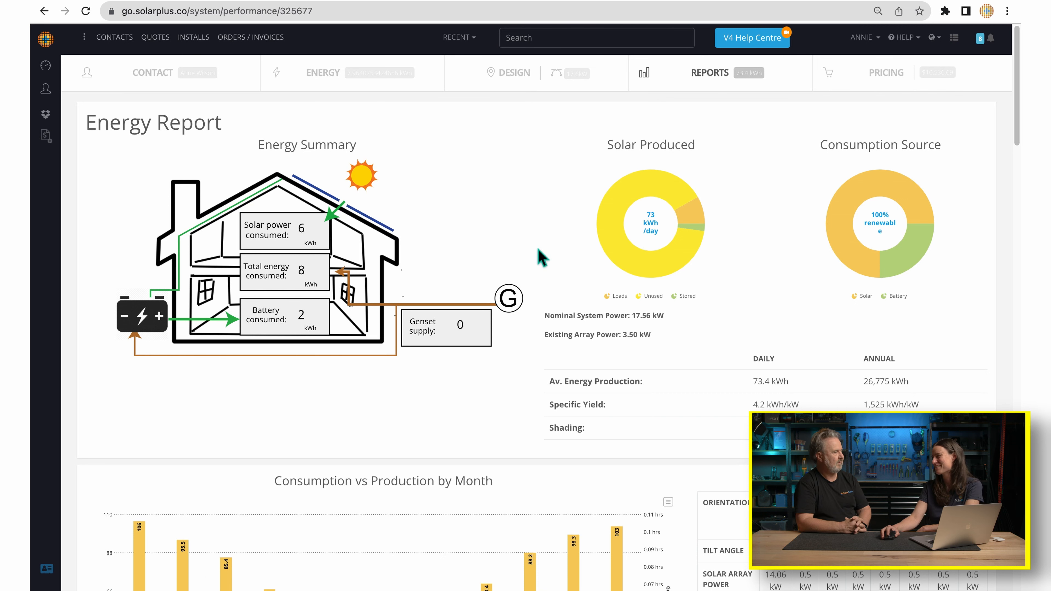
# Examine the solar arrays by surface and the Average Daily Performance chart further down the energy report.
pyautogui.scroll(-4, 542, 264)
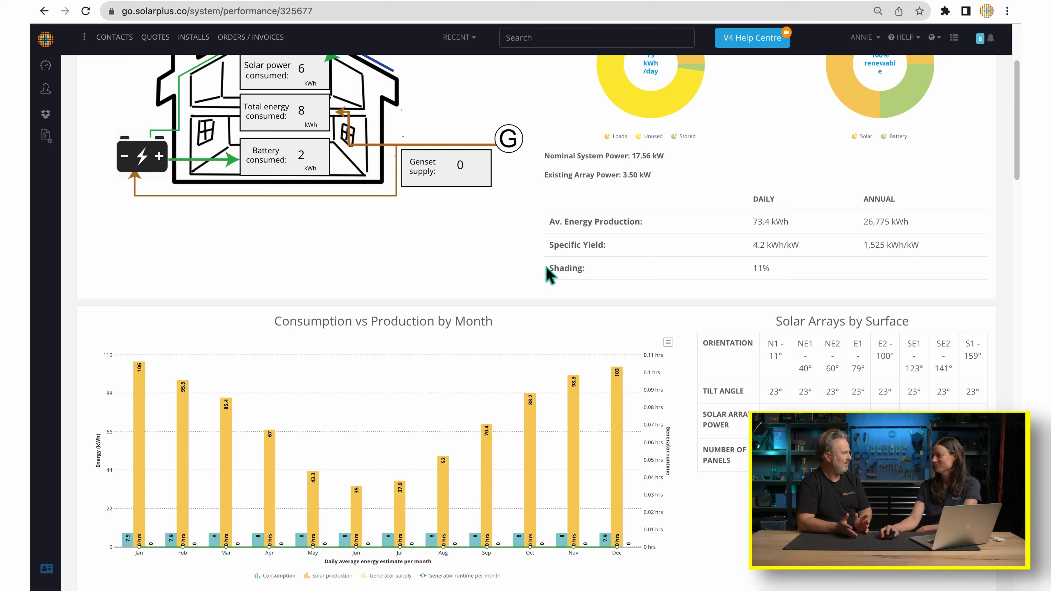
pyautogui.scroll(-4, 548, 280)
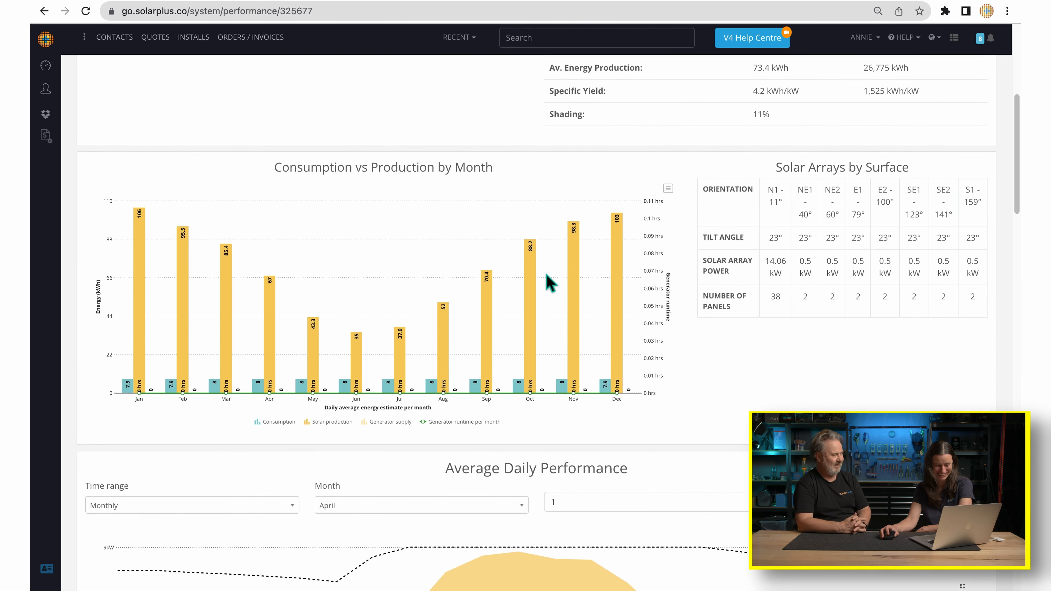
pyautogui.scroll(-7, 551, 283)
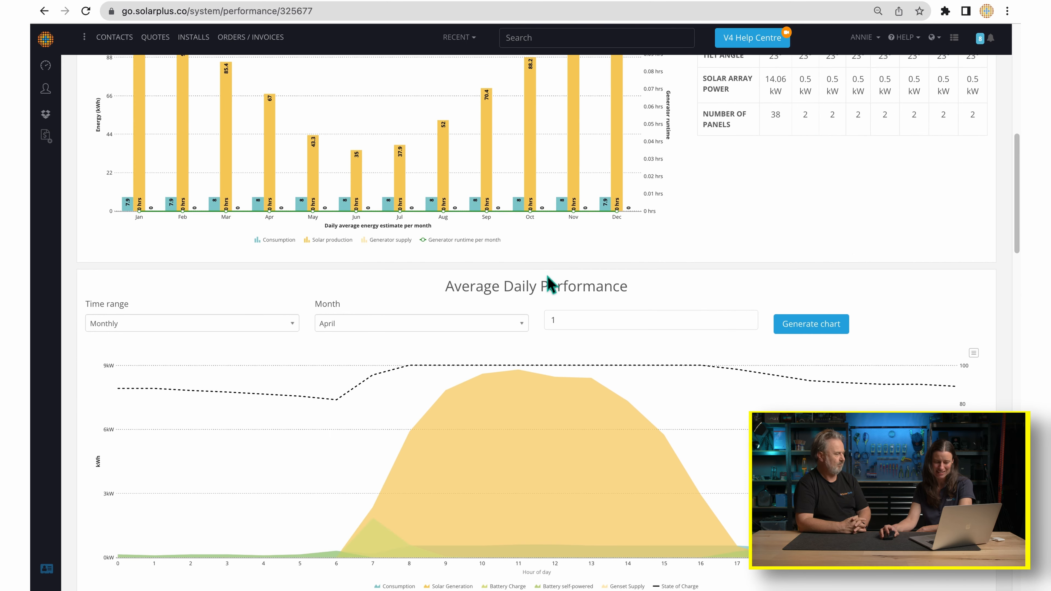